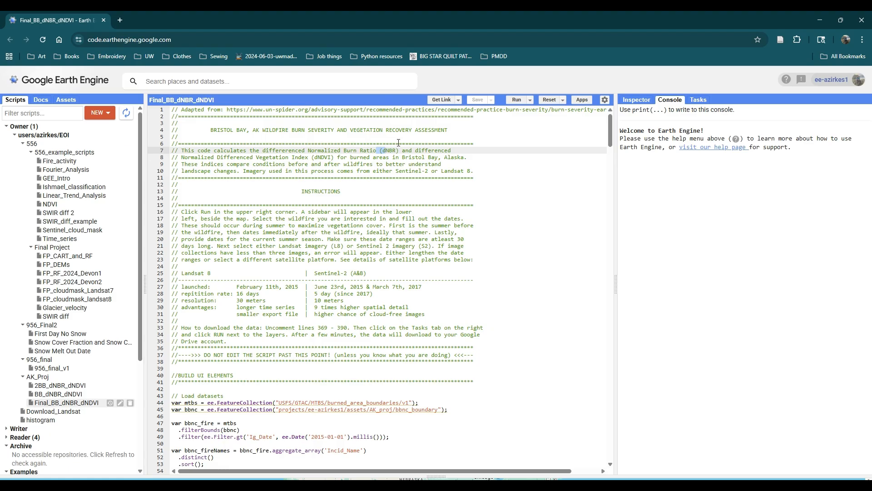
Enlarge the map area, run the script, and load the KOKTULI RIVER fire with the default dates and satellite platform S2.
left_click(318, 158)
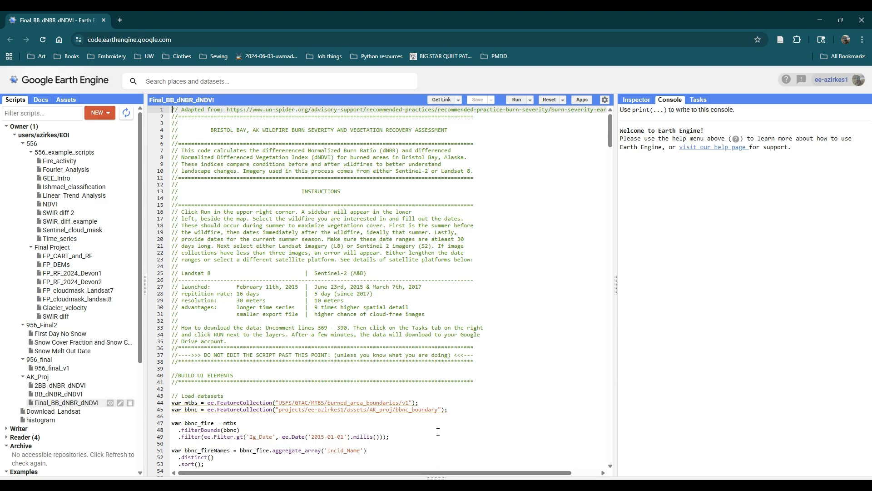
left_click_drag(440, 477, 404, 214)
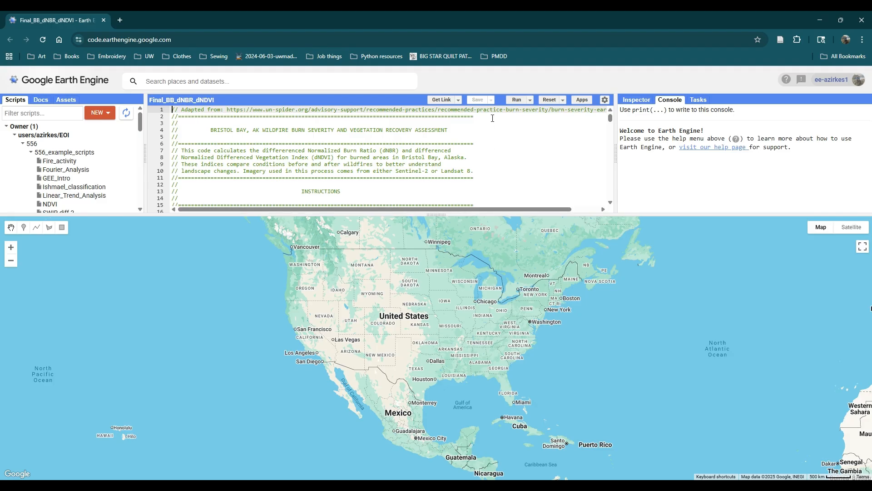
left_click(515, 100)
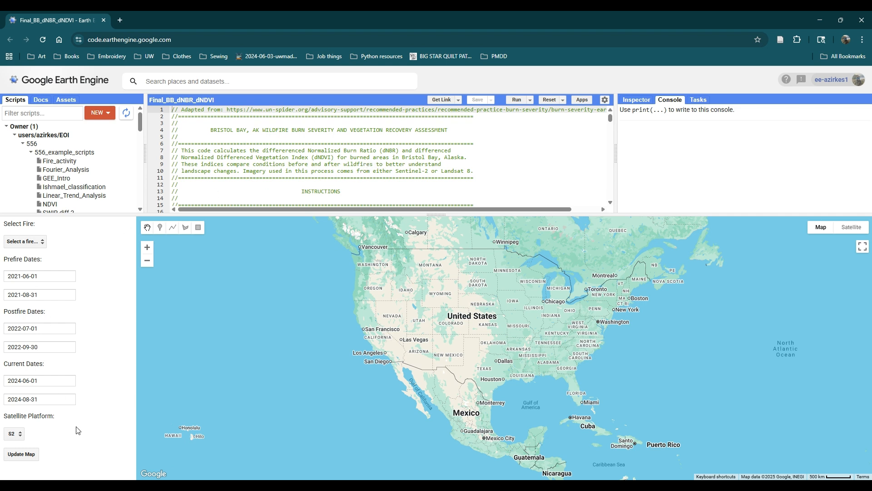
left_click(44, 243)
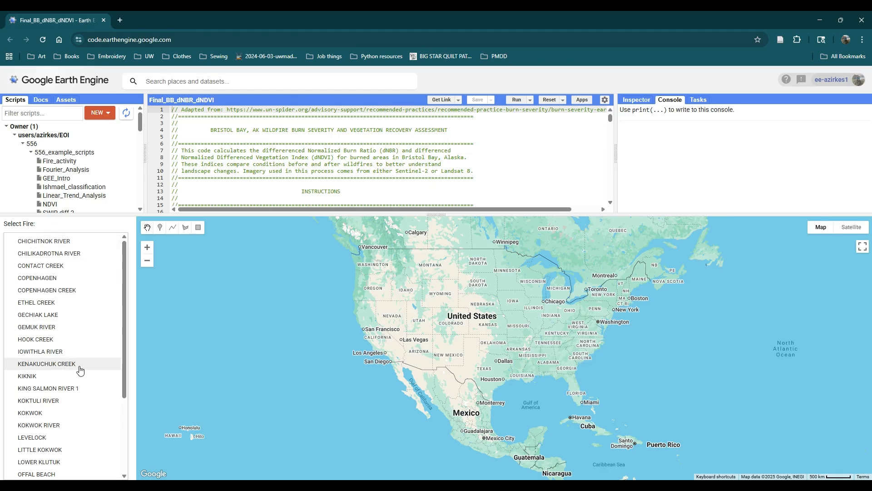
left_click(86, 401)
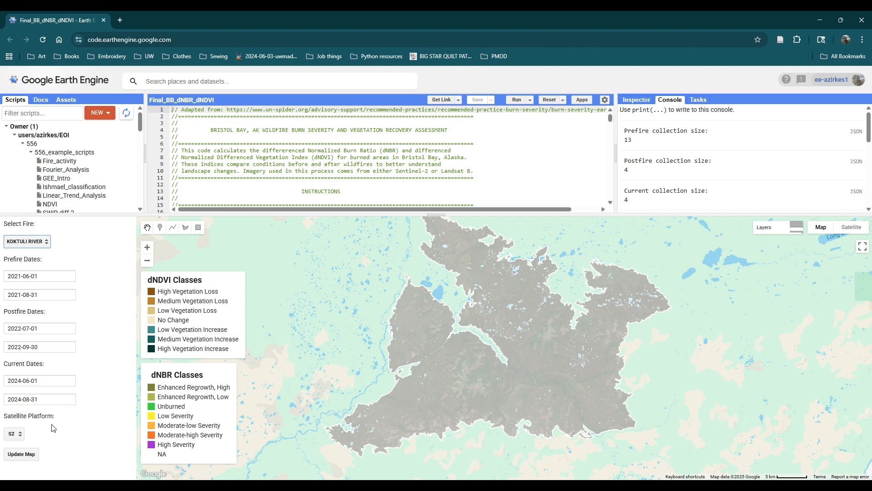
left_click(21, 435)
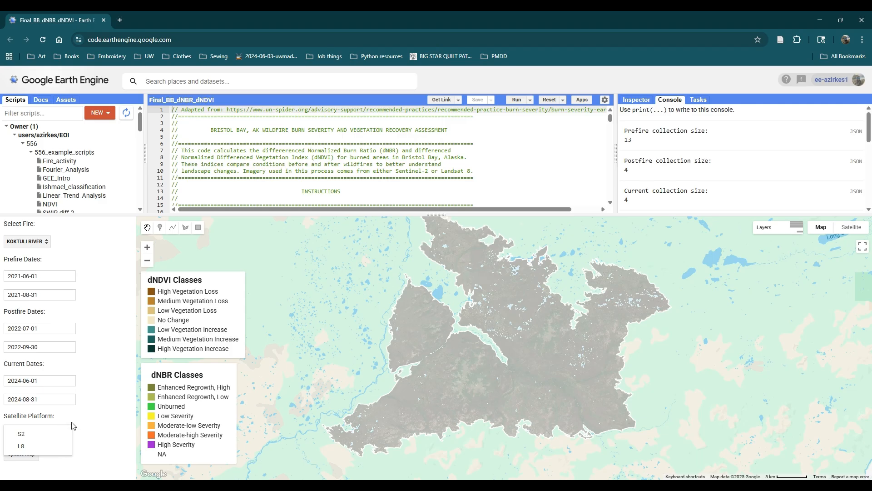
left_click(119, 433)
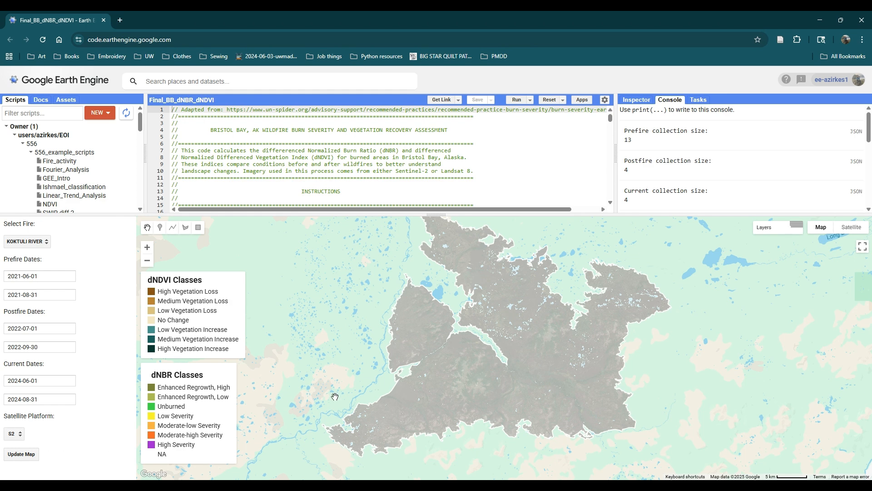
Hide the Prefire, Postfire and Current Season images, the fire geometry, and the raw dNBR and raw dNDVI layers.
mouse_move(786, 228)
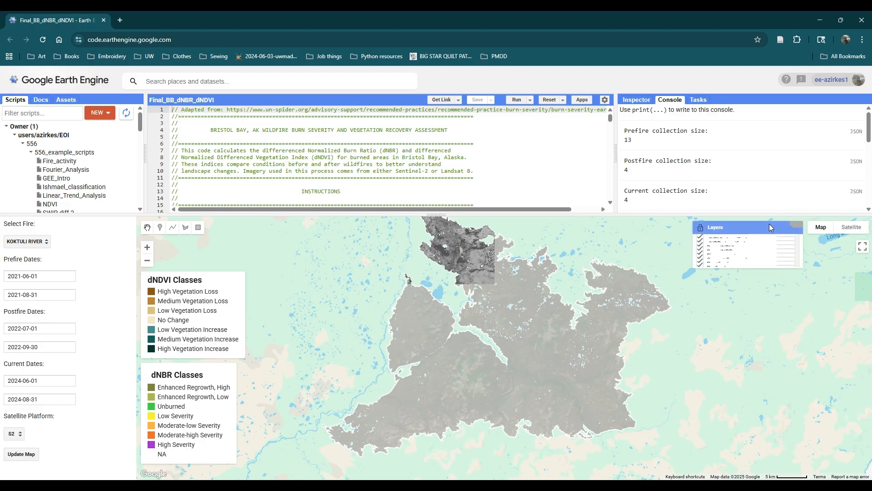
left_click(700, 316)
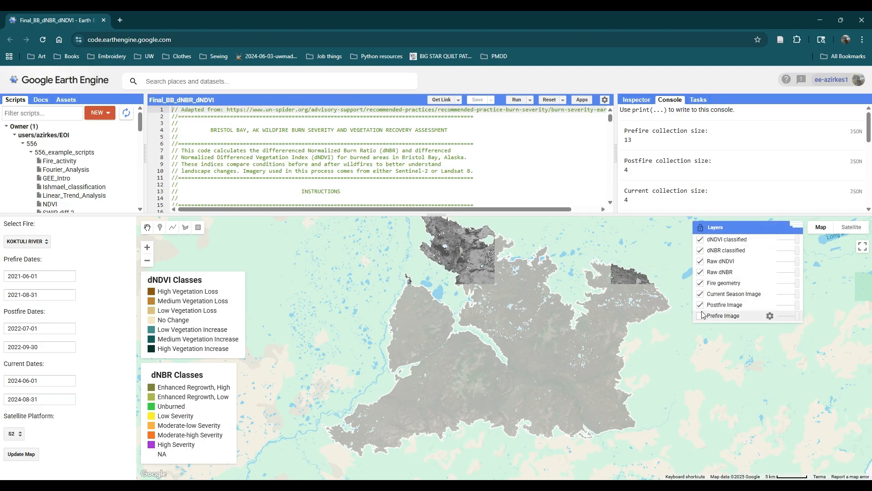
left_click(700, 304)
left_click(700, 294)
left_click(700, 283)
left_click(700, 272)
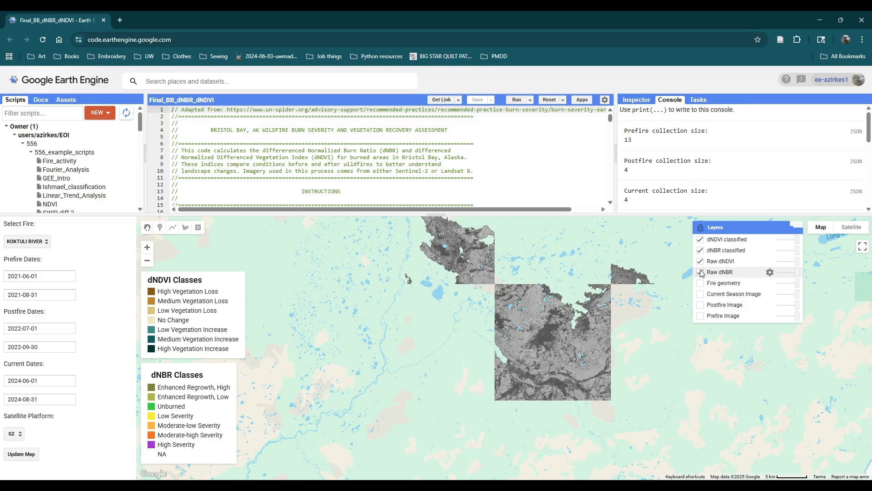
left_click(700, 261)
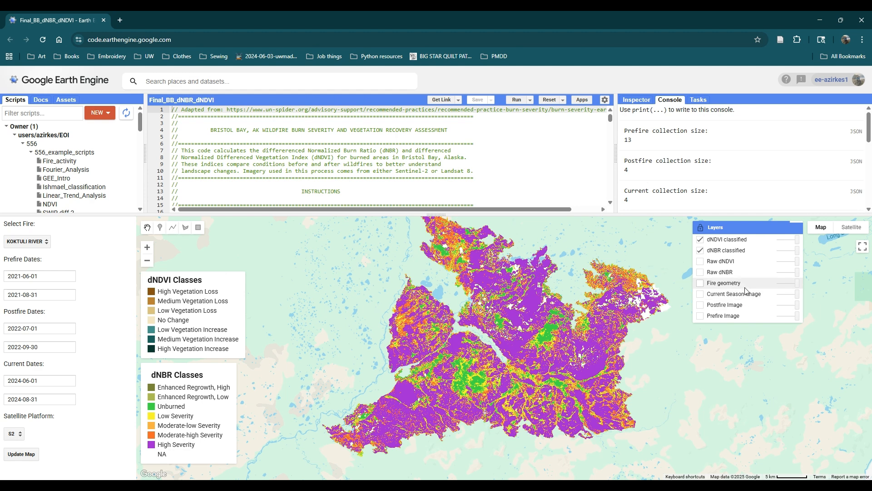
Show the fire geometry layer on its own with both classified layers hidden, and hide it again.
left_click(700, 283)
left_click(700, 250)
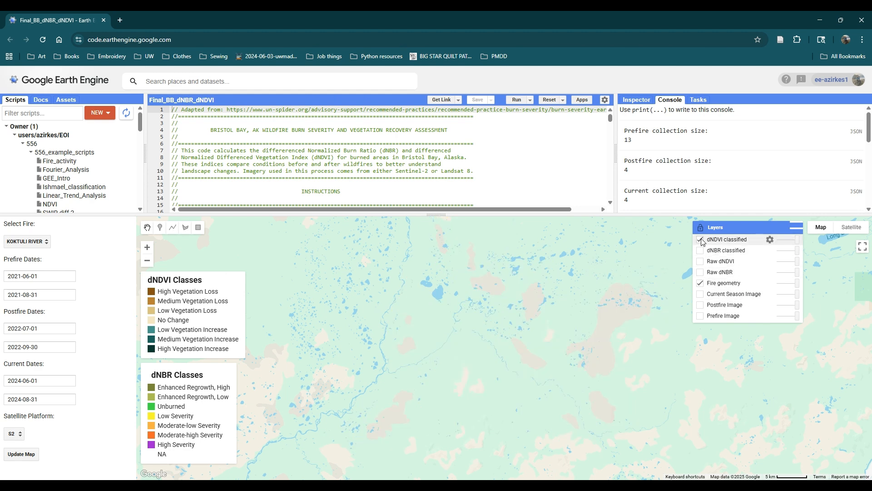
left_click(700, 240)
left_click(700, 283)
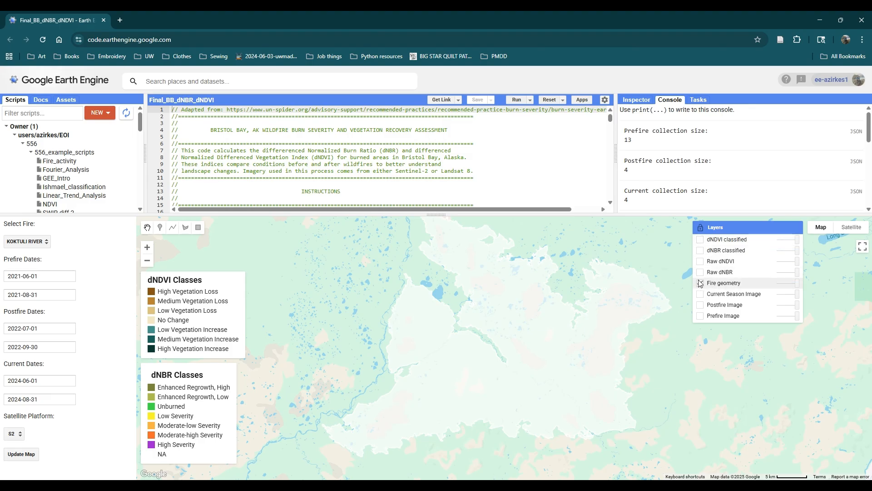
Display the Raw dNBR and Raw dNDVI layers on the map and hide both again.
left_click(700, 272)
left_click(700, 261)
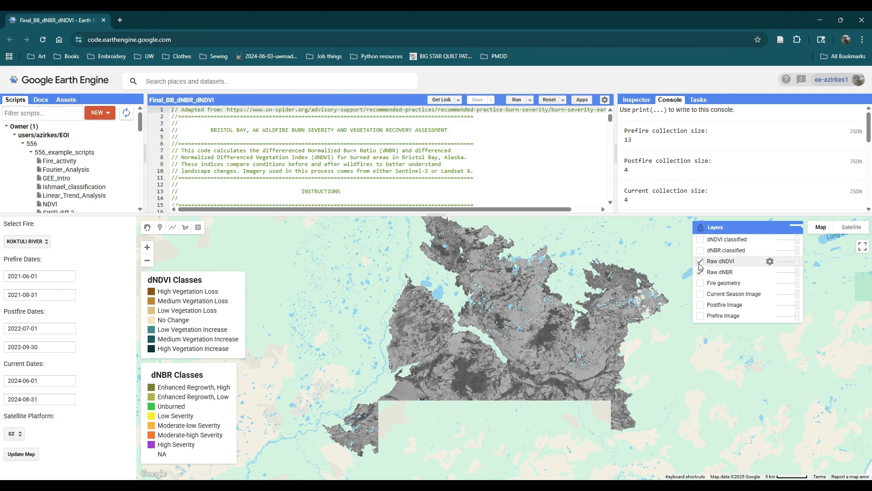
left_click(700, 261)
left_click(700, 272)
Compare the dNBR classified and dNDVI classified layers by toggling them, leaving both switched on.
left_click(700, 250)
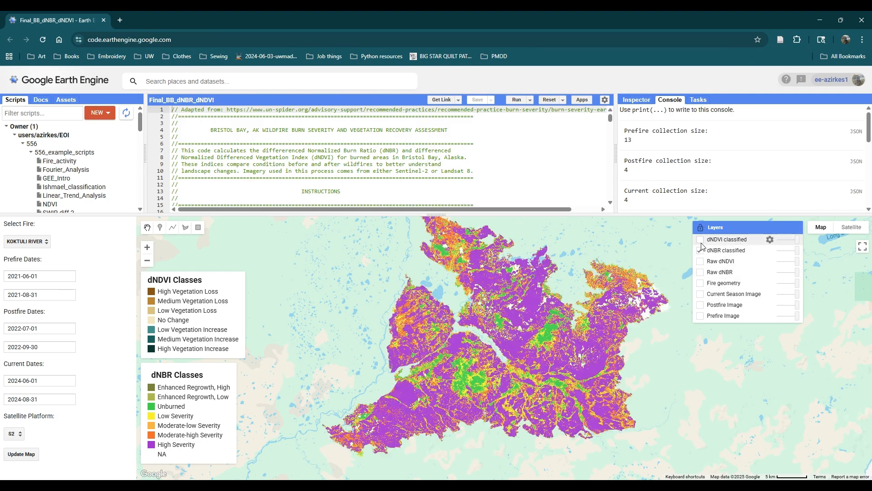
left_click(700, 239)
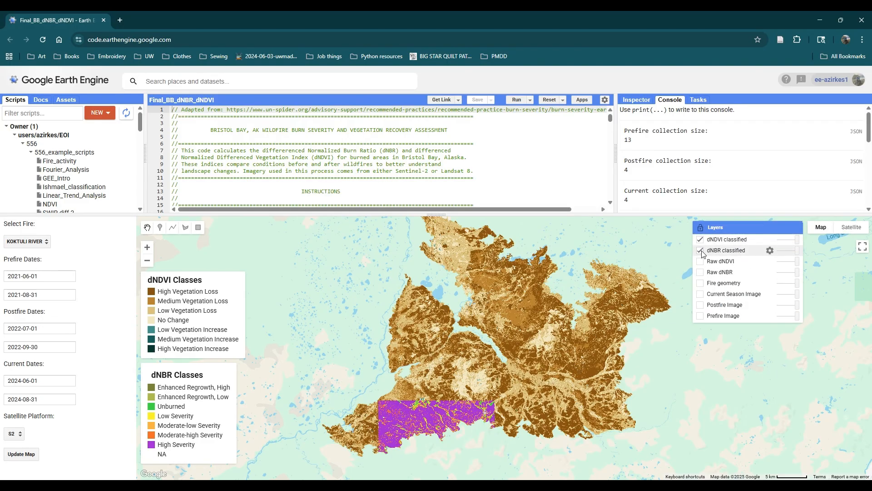
left_click(701, 250)
left_click(700, 241)
left_click(700, 251)
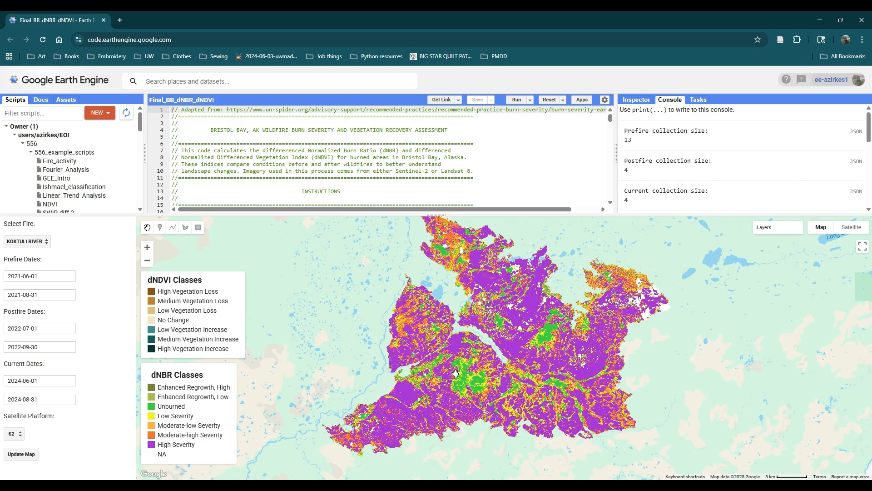
mouse_move(782, 226)
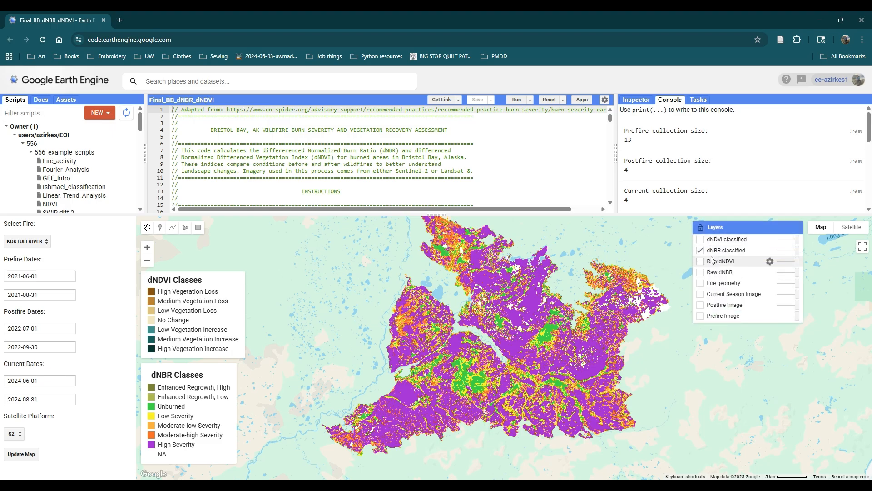
left_click(701, 239)
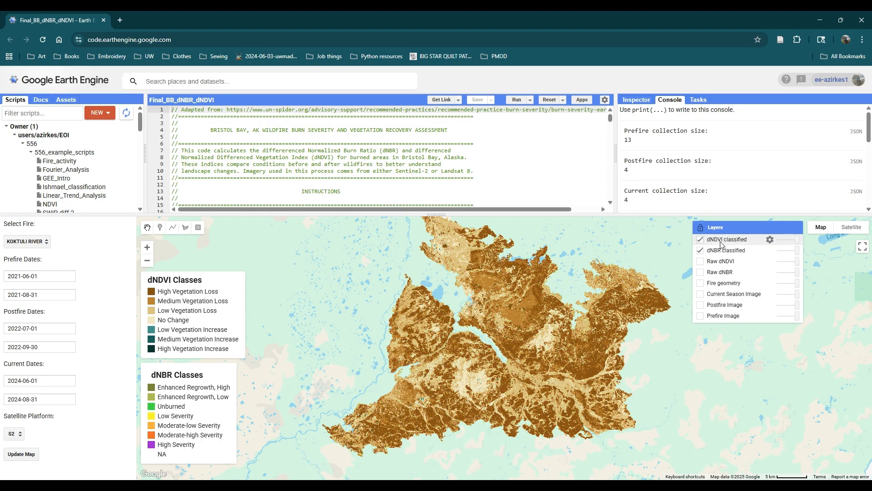
left_click(700, 240)
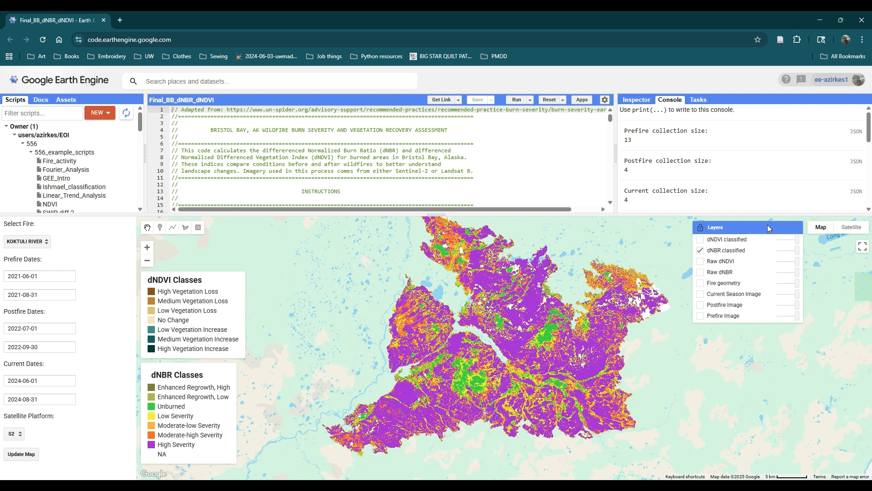
left_click(700, 240)
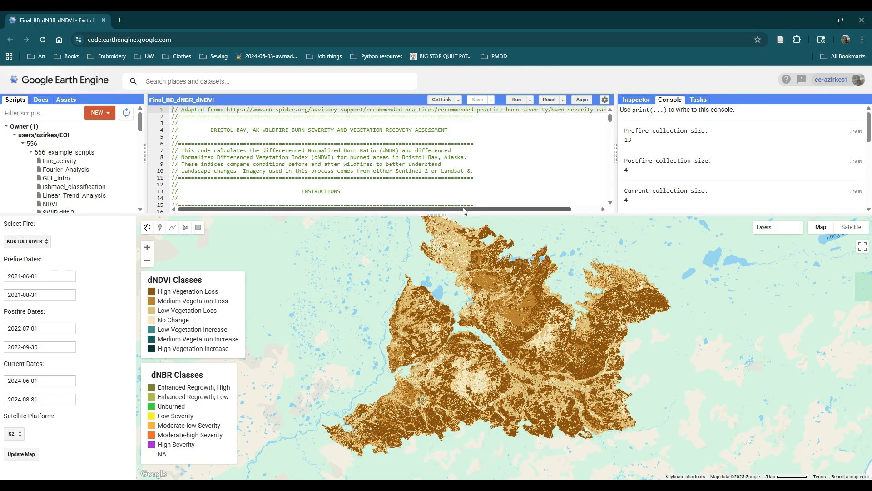
Uncomment the optional data download code in lines 369 to 390, keeping the "Export to Google Drive" line as a comment.
left_click_drag(410, 210, 411, 443)
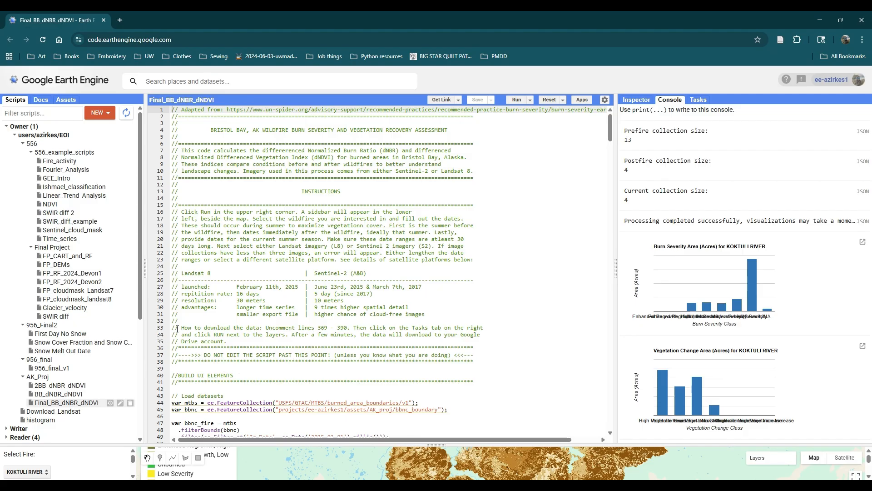
left_click_drag(181, 326, 237, 341)
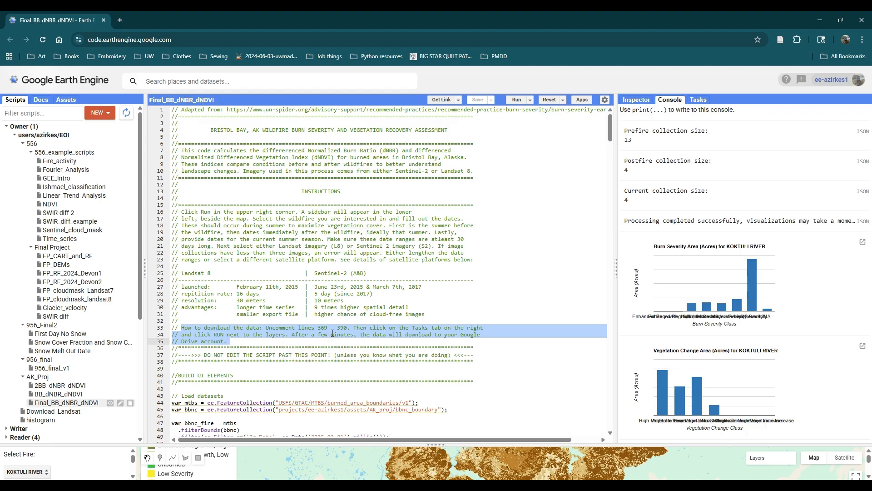
left_click(487, 376)
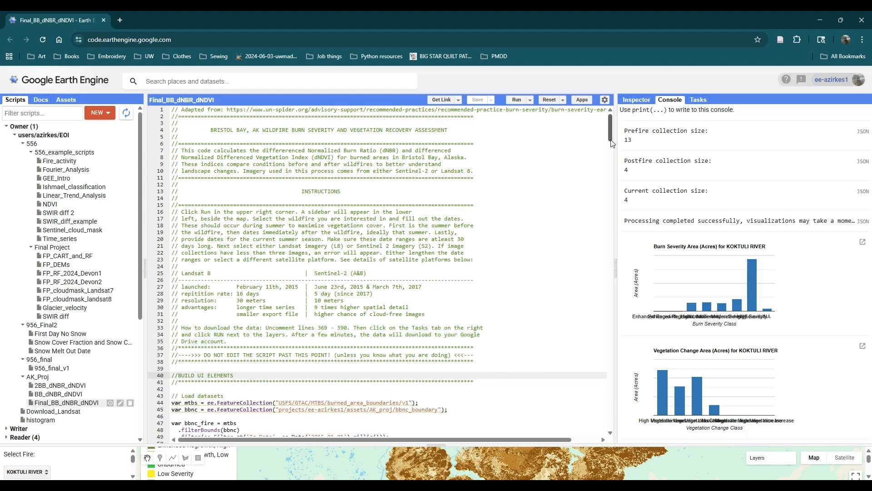
left_click_drag(611, 141, 616, 329)
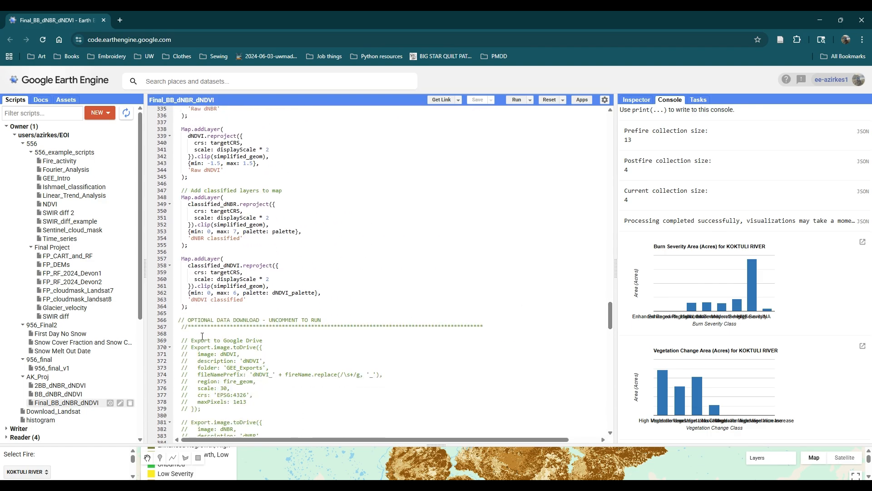
scroll(202, 336, "down", 3)
left_click_drag(181, 258, 253, 402)
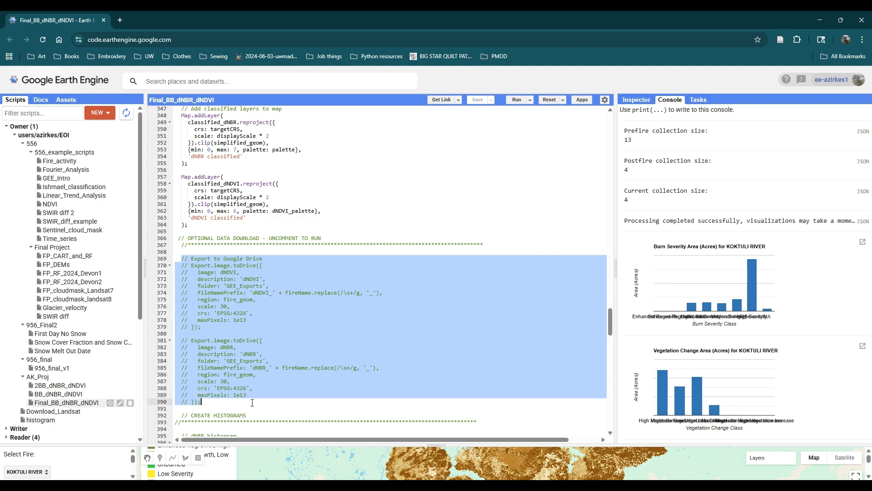
key("ctrl+slash")
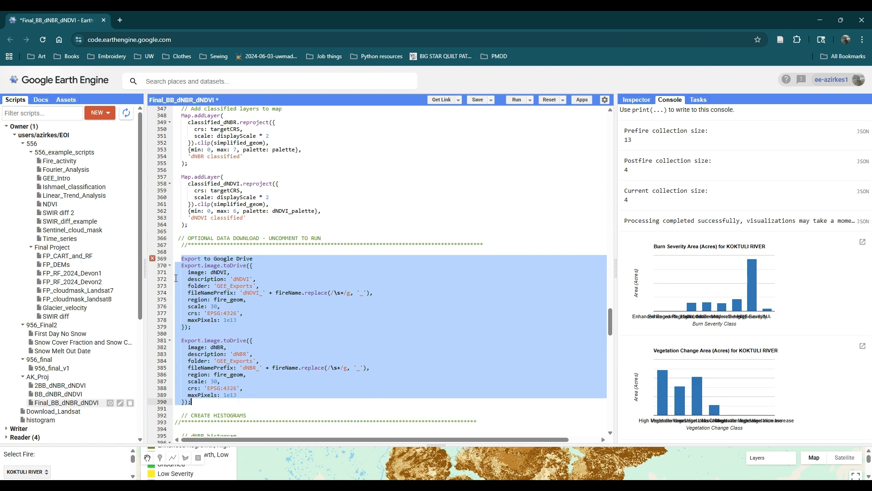
left_click(183, 260)
type("//")
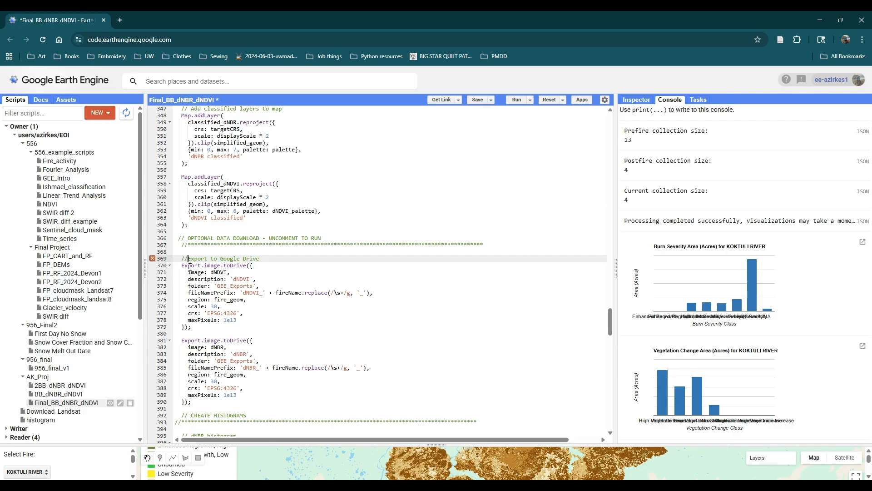
Rerun the edited script and load the KOKTULI RIVER fire again.
left_click(241, 271)
key("ctrl+Return")
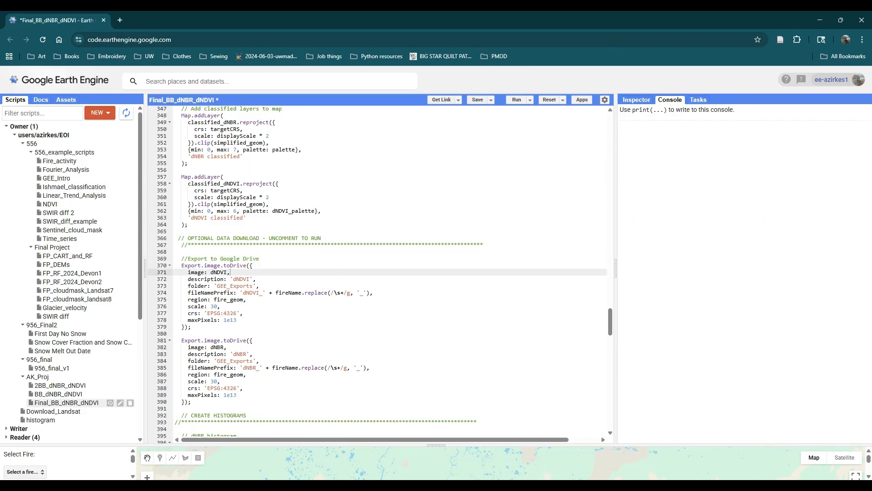
left_click_drag(349, 446, 129, 197)
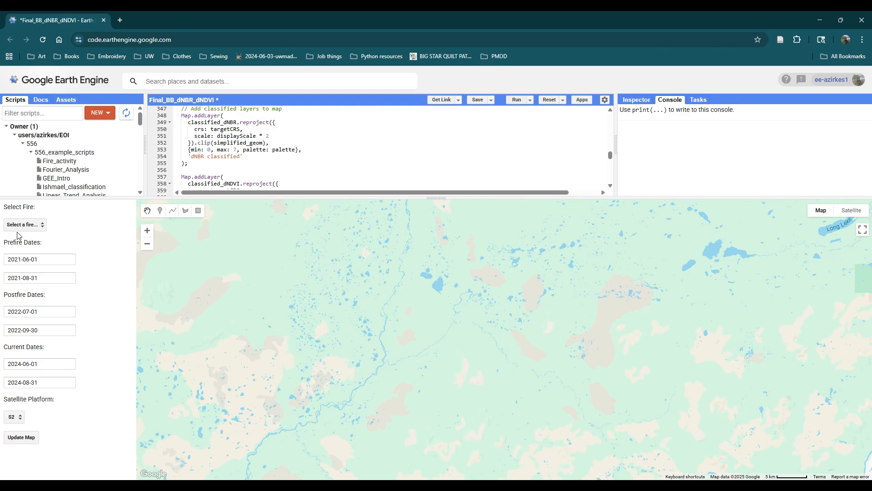
left_click(19, 227)
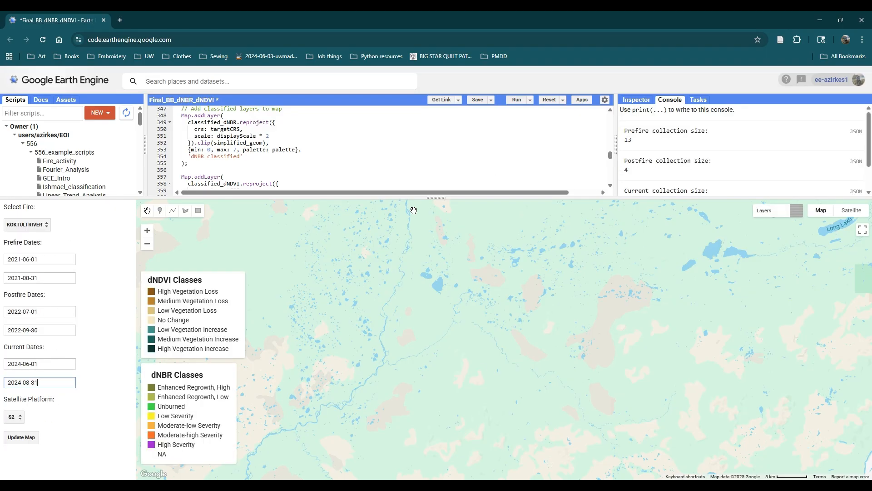
Start the dNDVI and dNBR image export tasks to Google Drive with their preset export settings.
left_click_drag(429, 198, 432, 399)
left_click(699, 101)
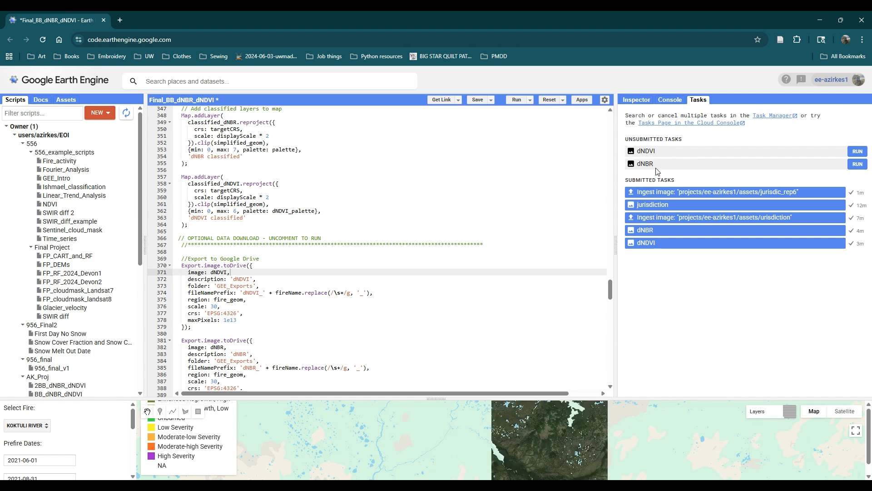
left_click(858, 152)
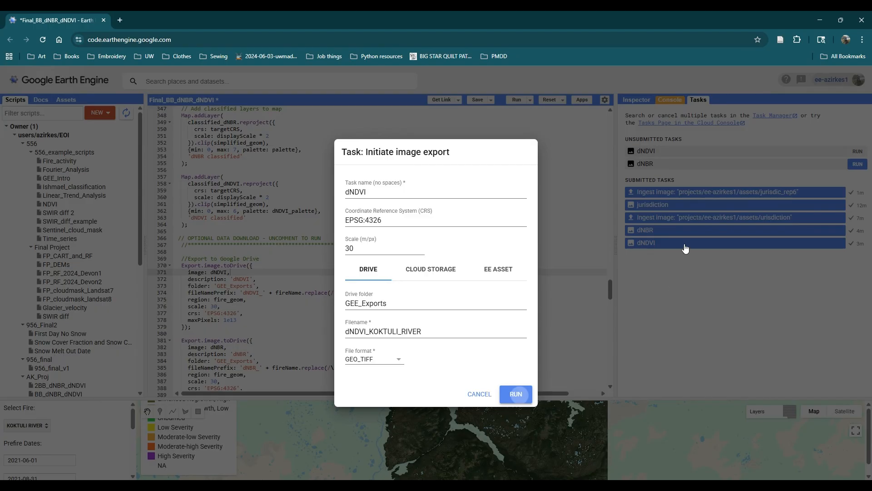
left_click(519, 396)
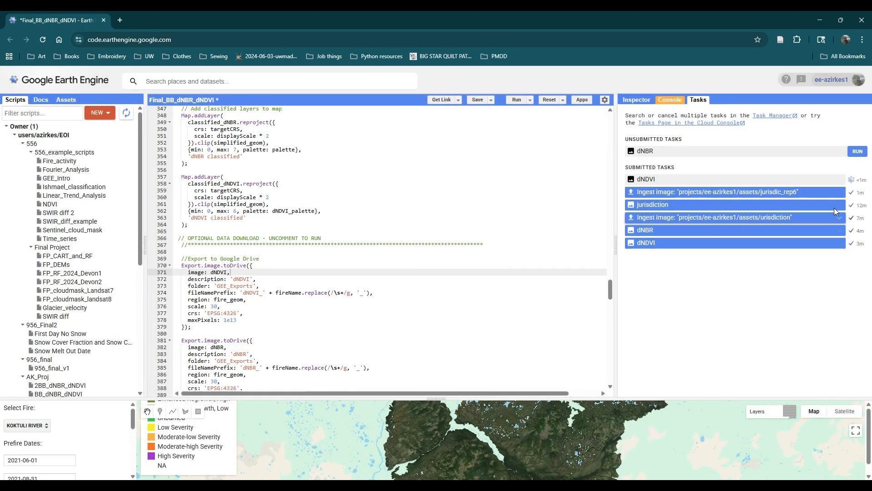
left_click(858, 151)
left_click(517, 394)
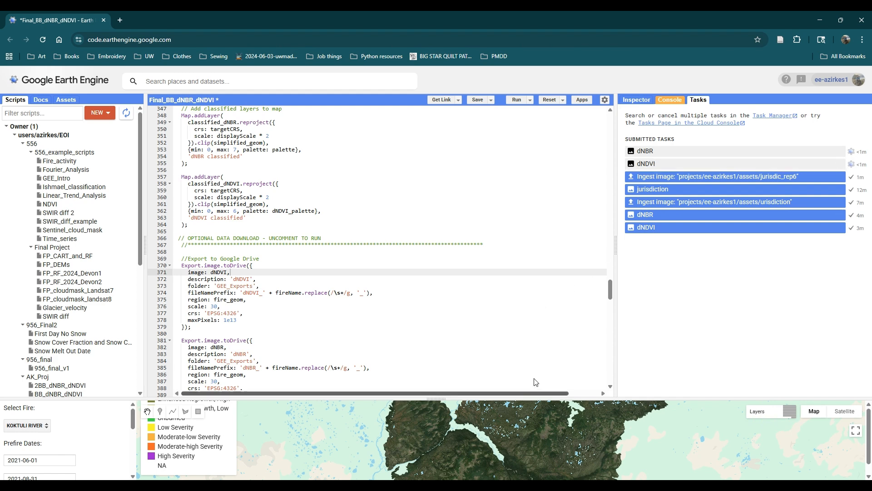
Review the vegetation change and burn severity charts for the fire, and check the submitted export tasks.
left_click(669, 101)
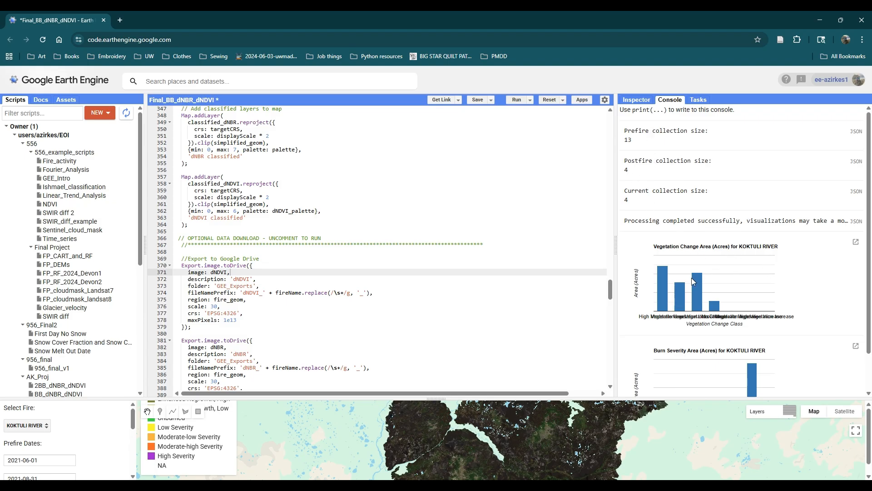
scroll(796, 319, "down", 1)
scroll(796, 319, "down", 1)
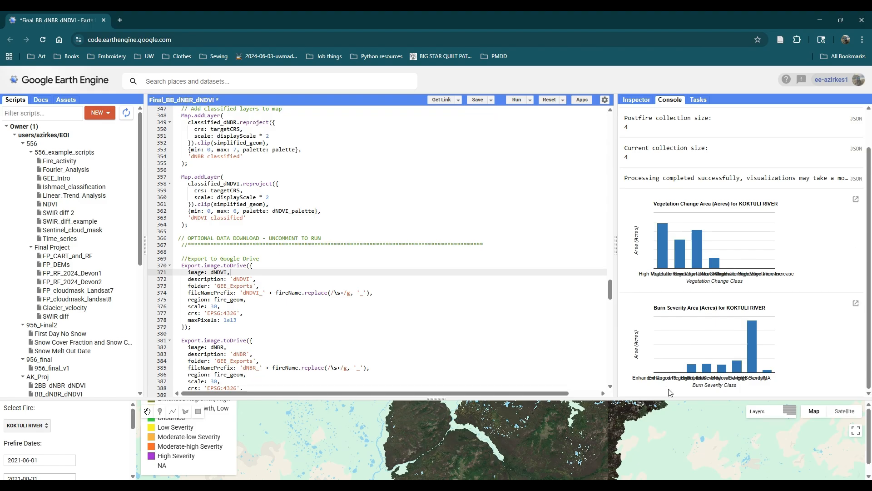
left_click(698, 100)
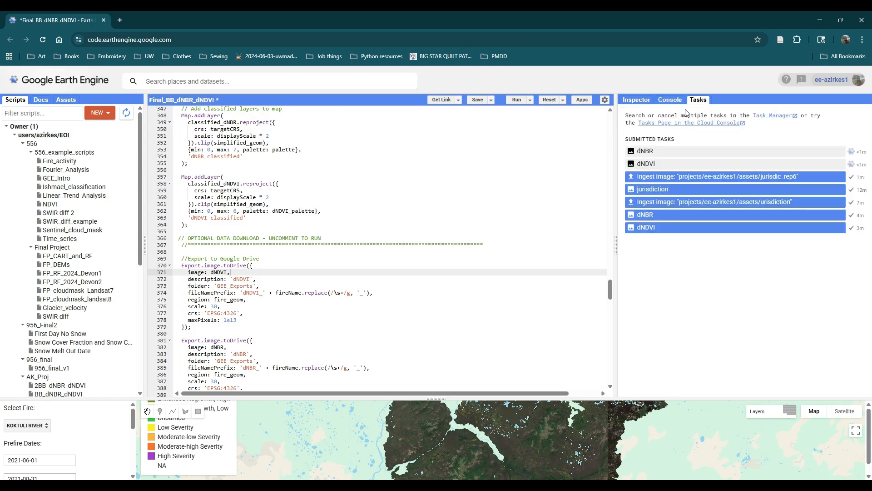